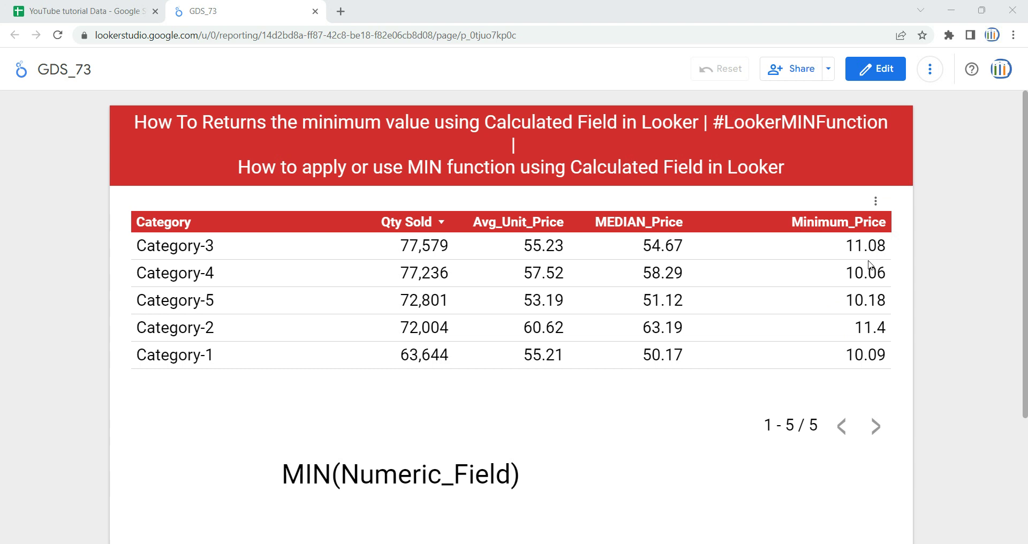
# Switch to the 'YouTube tutorial Data' spreadsheet to view the GDS_67 source data
pyautogui.click(96, 9)
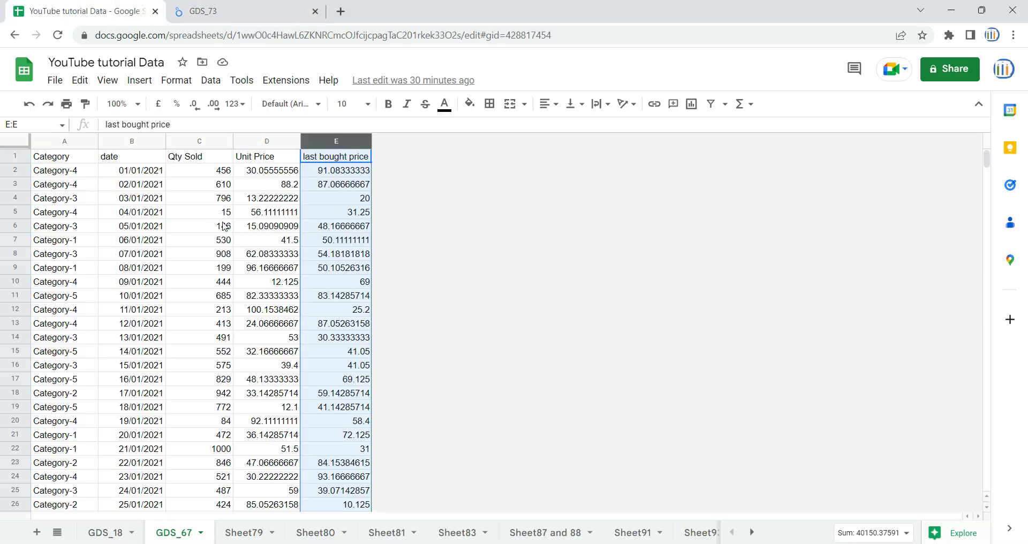
# Inspect the Qty Sold value 146 and the Unit Price in D4, then return to GDS_73
pyautogui.click(224, 226)
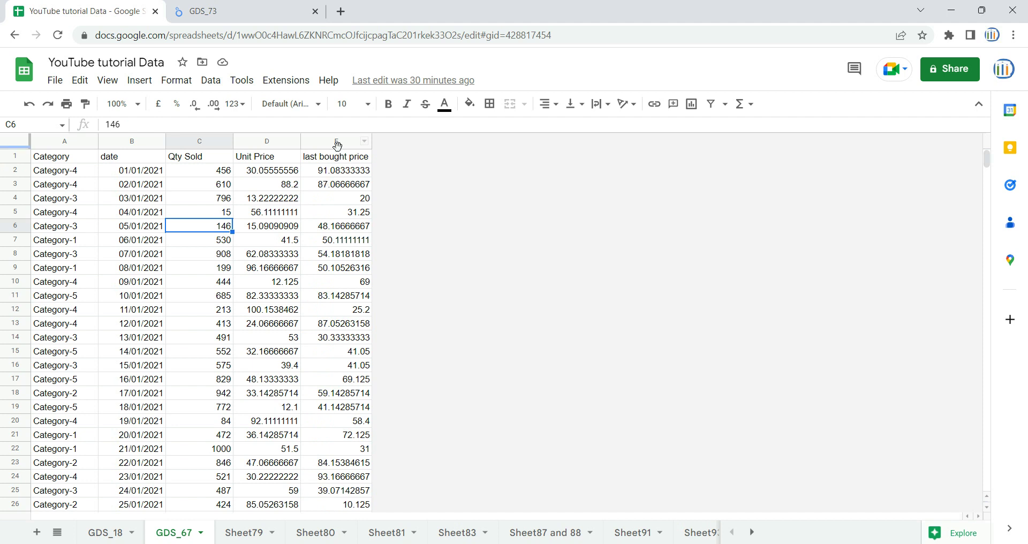
pyautogui.click(270, 198)
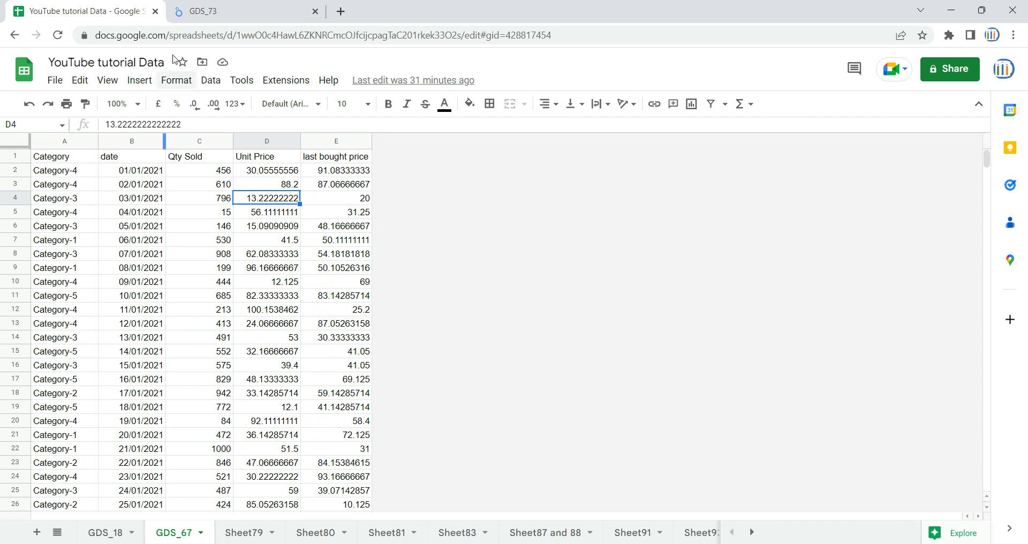
pyautogui.click(203, 11)
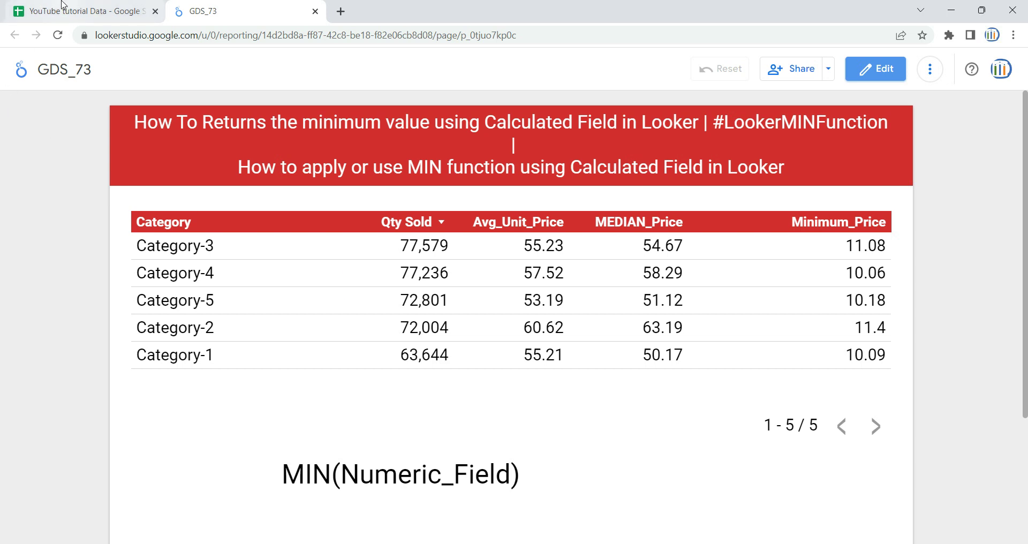
# Back in the source sheet, select the Unit Price column to check its sum
pyautogui.click(80, 11)
pyautogui.click(172, 214)
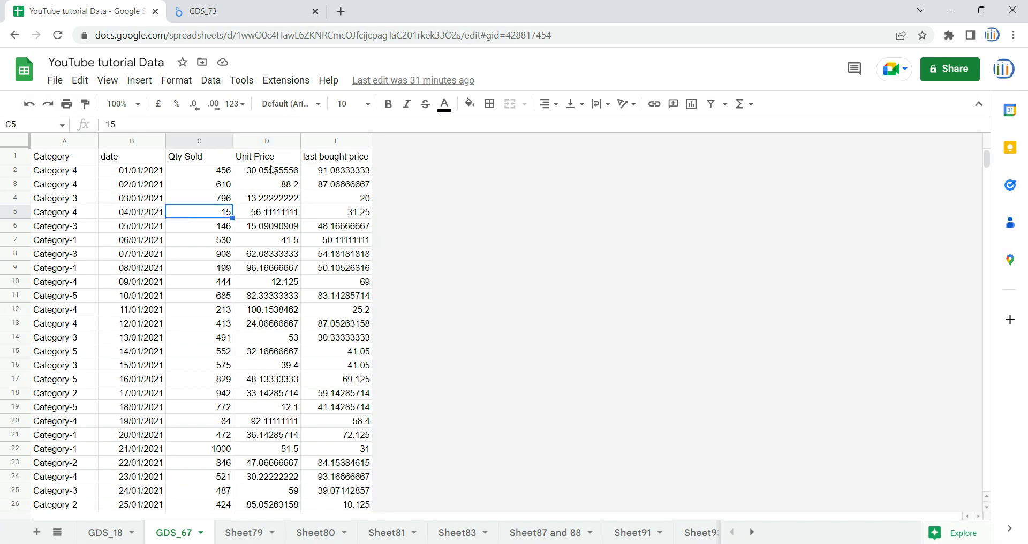
pyautogui.click(267, 142)
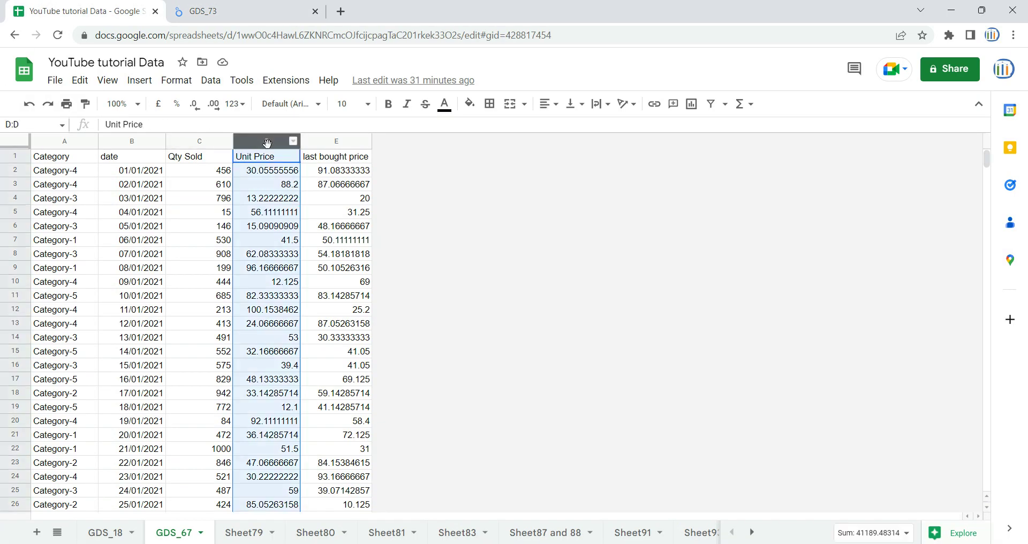
pyautogui.click(118, 161)
# Add a filter and set the Category column to show only Category-1 rows
pyautogui.click(711, 103)
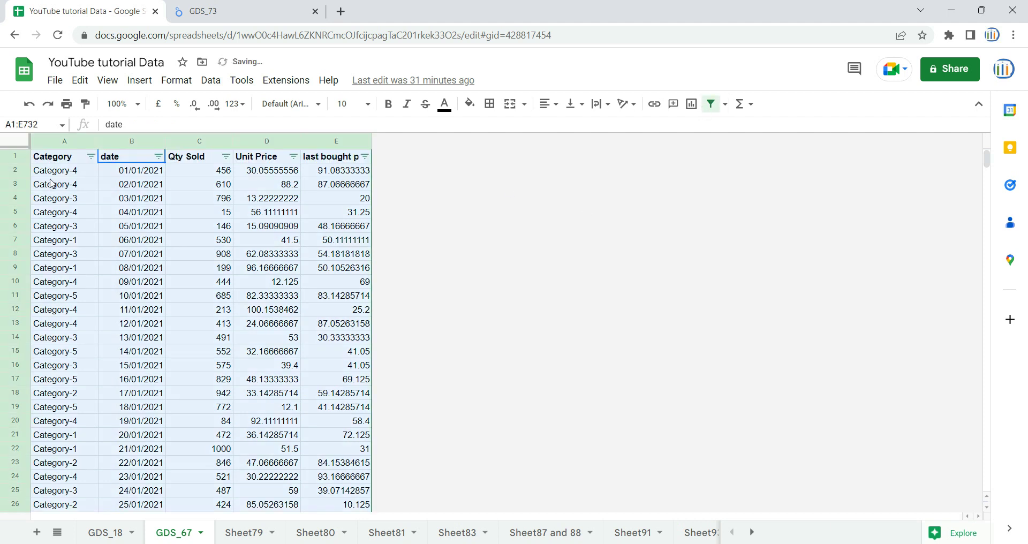
pyautogui.click(91, 156)
pyautogui.click(151, 322)
pyautogui.click(173, 380)
pyautogui.click(253, 489)
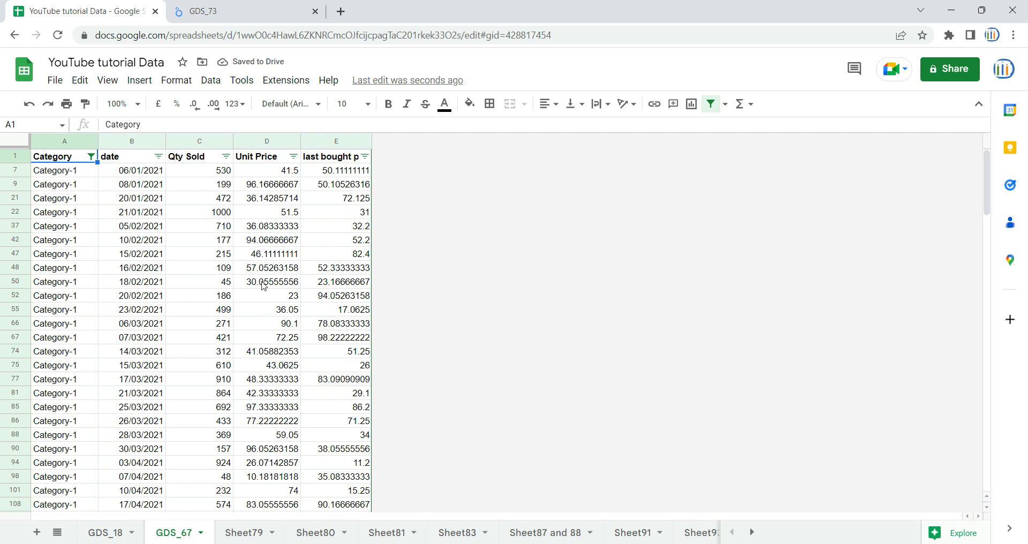
# Check the Category-1 Unit Price sum, then put the GDS_73 report into edit mode
pyautogui.click(274, 141)
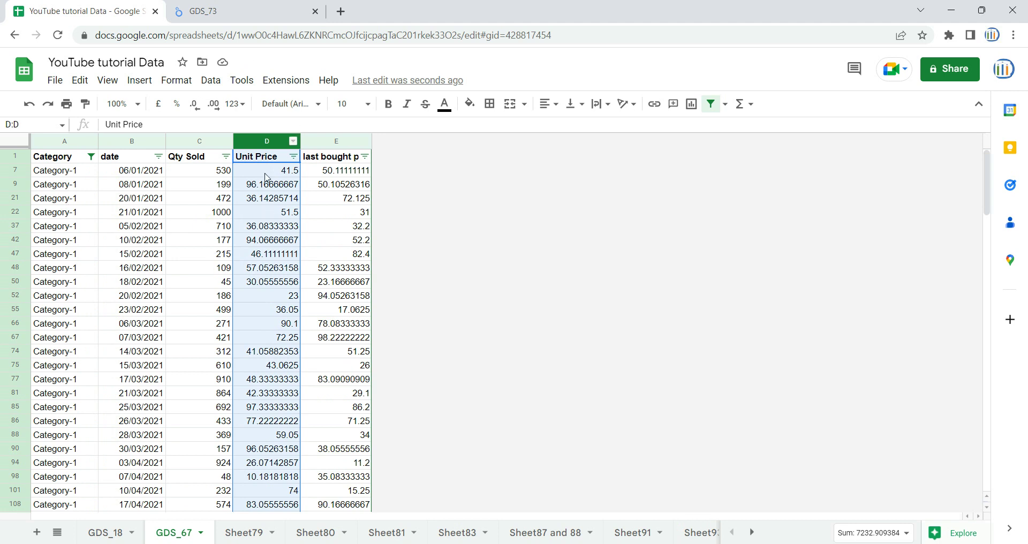
pyautogui.click(268, 5)
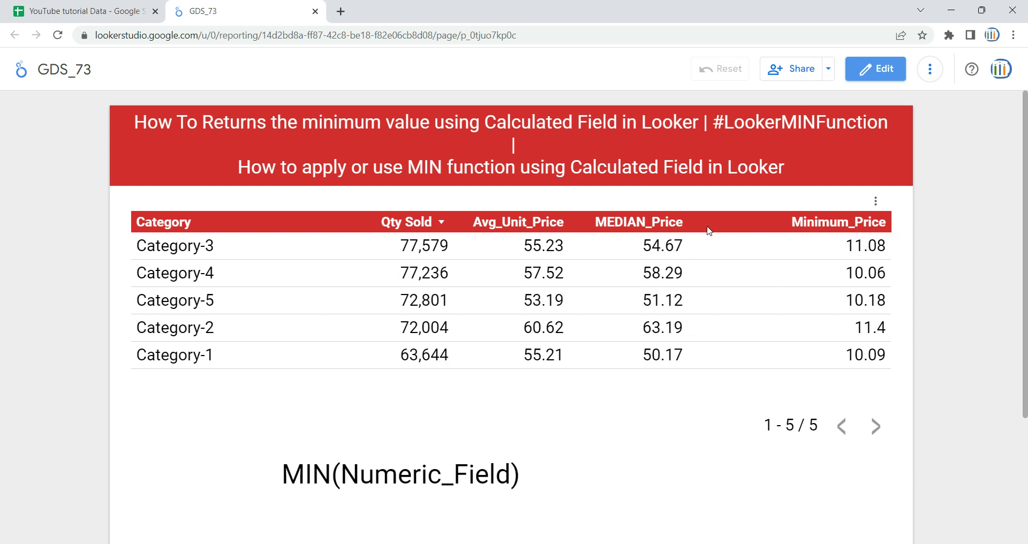
pyautogui.click(871, 68)
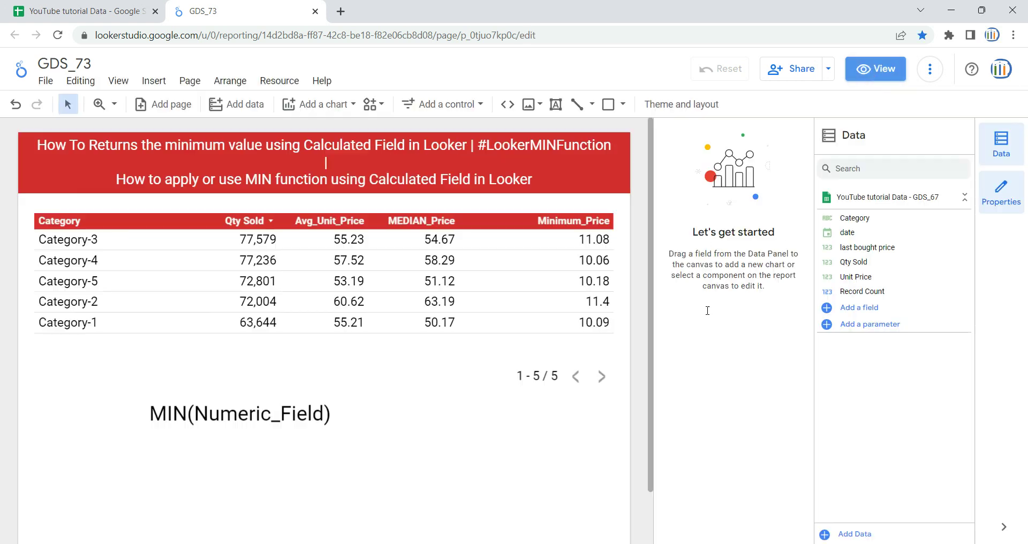
# Drop Minimum_Price from the table metrics and narrow the Category, Qty Sold and Avg_Unit_Price columns
pyautogui.click(409, 312)
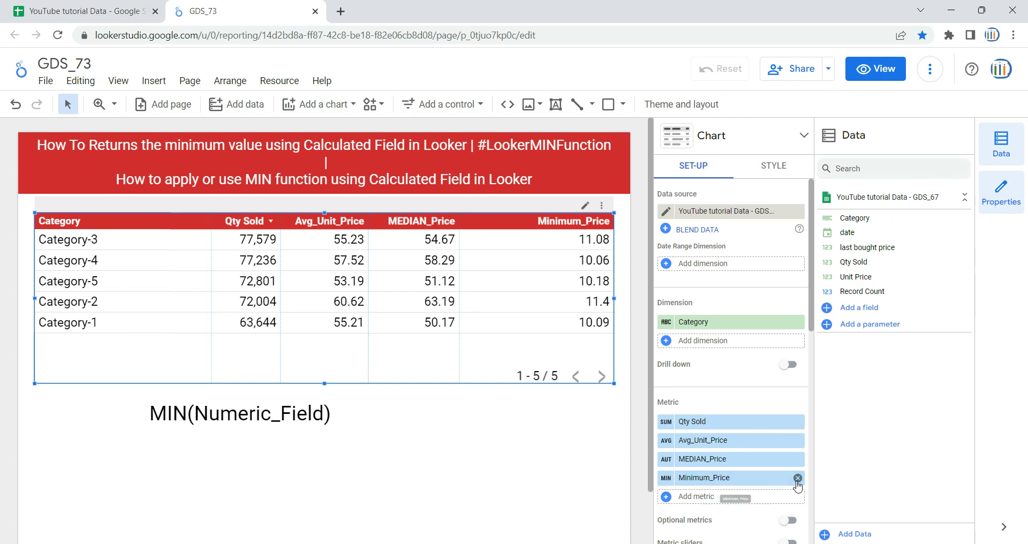
pyautogui.click(796, 477)
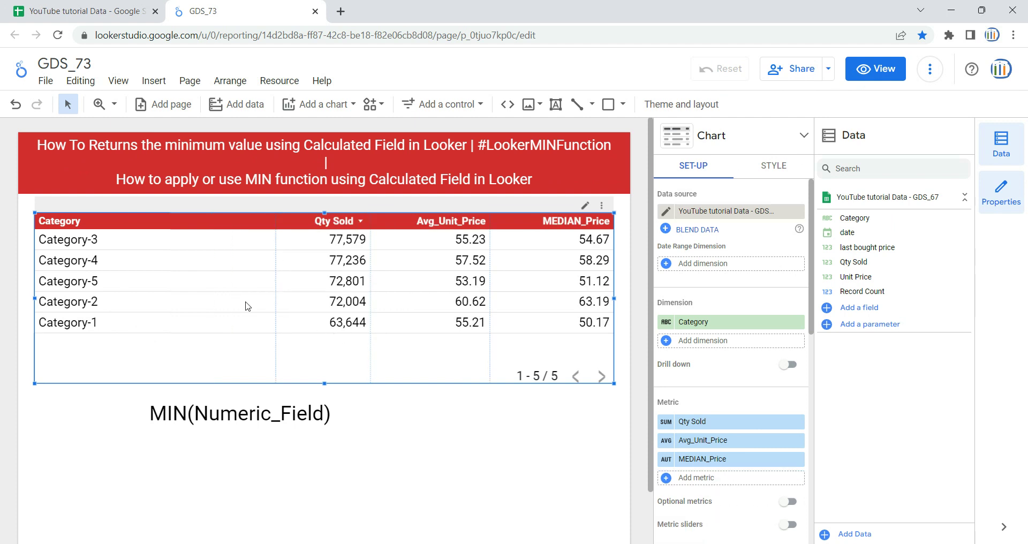
pyautogui.moveTo(273, 269); pyautogui.dragTo(136, 283)
pyautogui.moveTo(370, 288); pyautogui.dragTo(278, 284)
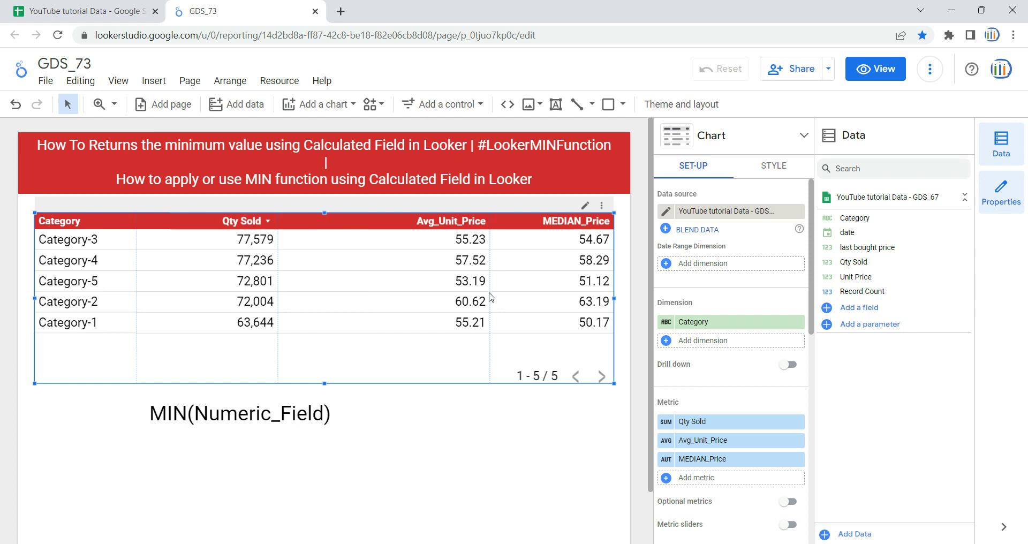
pyautogui.moveTo(490, 298); pyautogui.dragTo(399, 298)
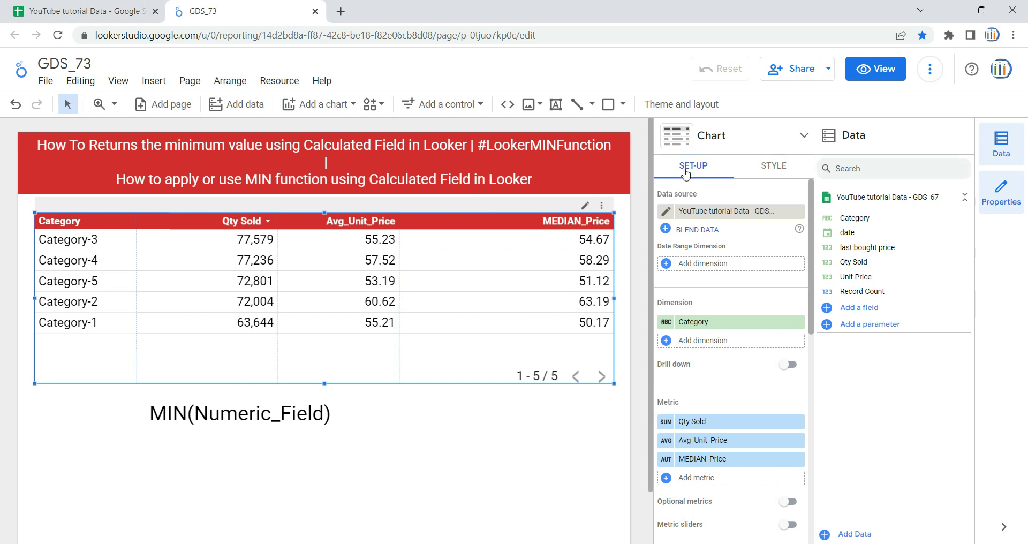
# Choose Unit Price from the Add metric field list for the category table
pyautogui.scroll(-2, 738, 422)
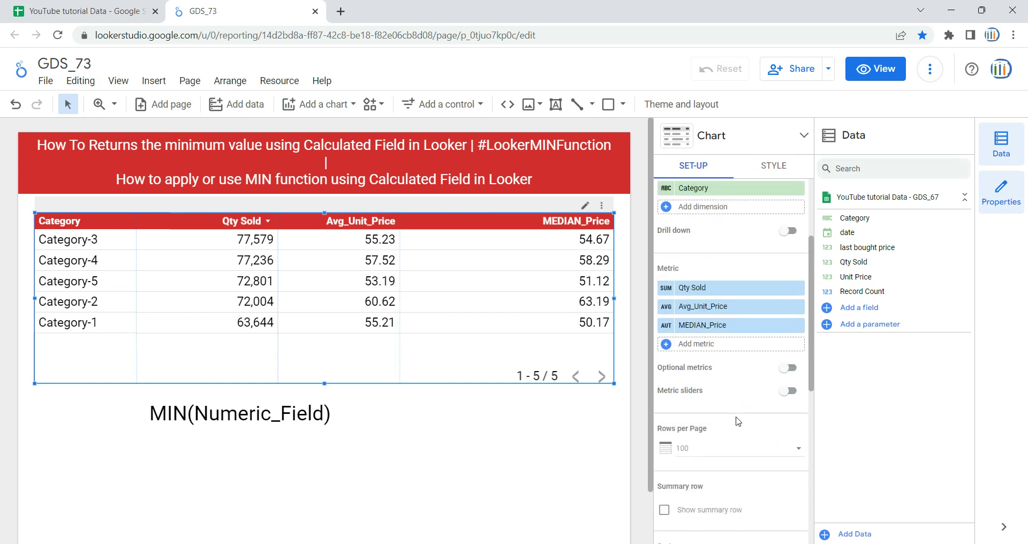
pyautogui.click(716, 348)
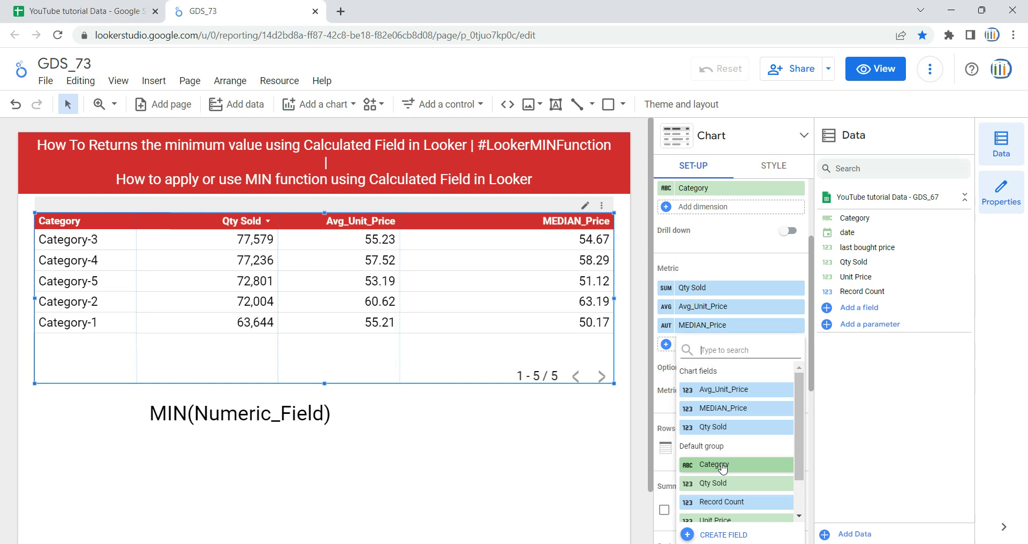
pyautogui.scroll(-2, 722, 467)
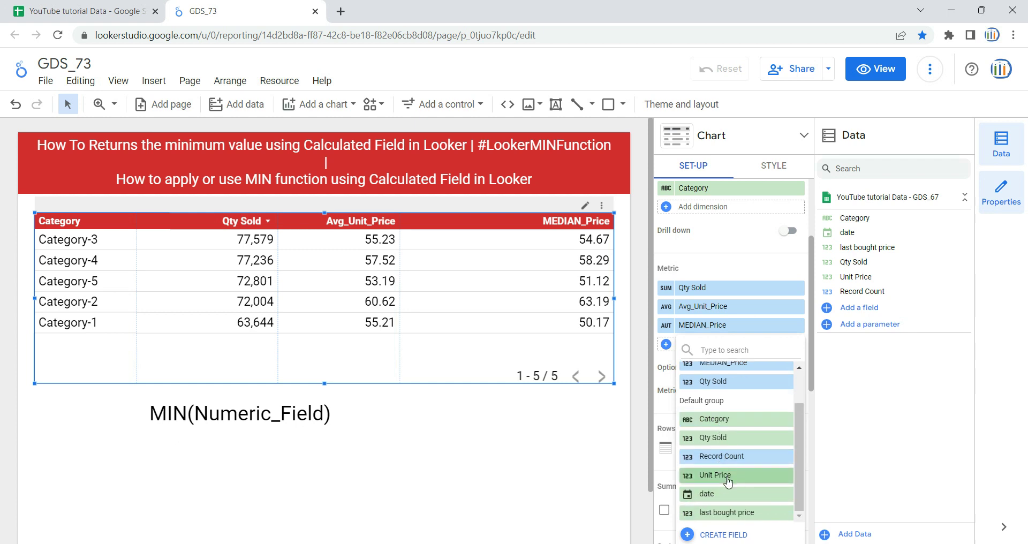
pyautogui.click(728, 481)
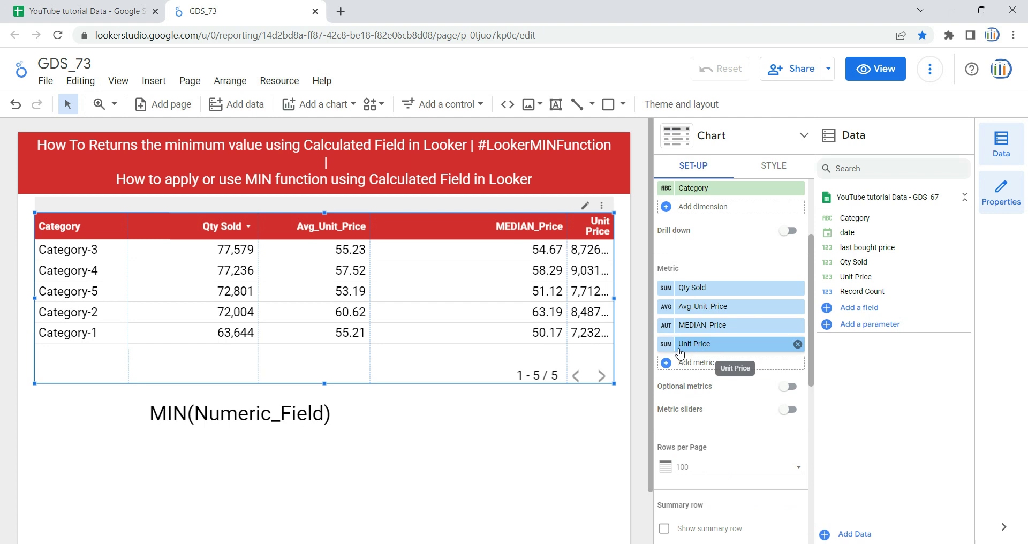
# Set the Unit Price metric to Min aggregation, rename it Min_Unit_Price, and widen its column
pyautogui.click(666, 348)
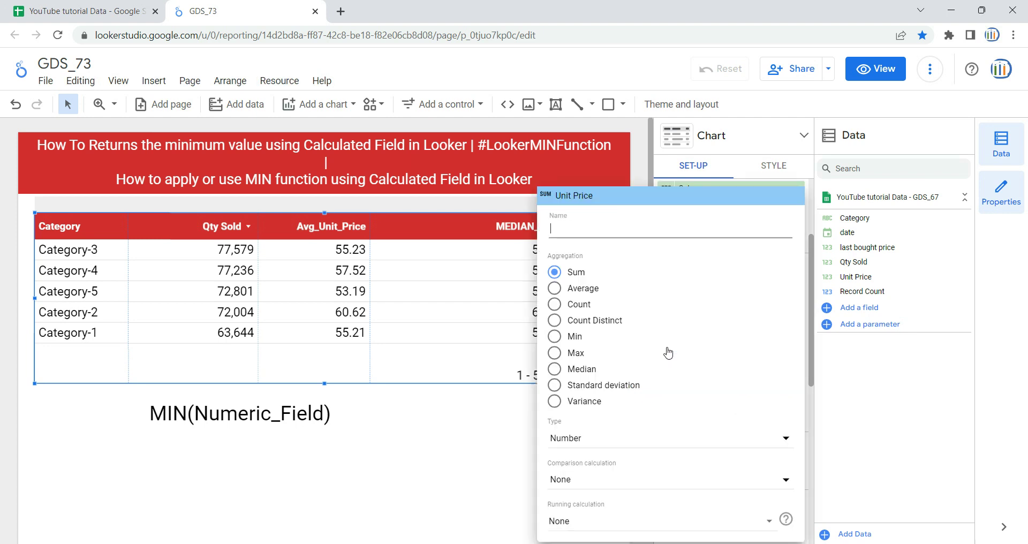
pyautogui.click(568, 338)
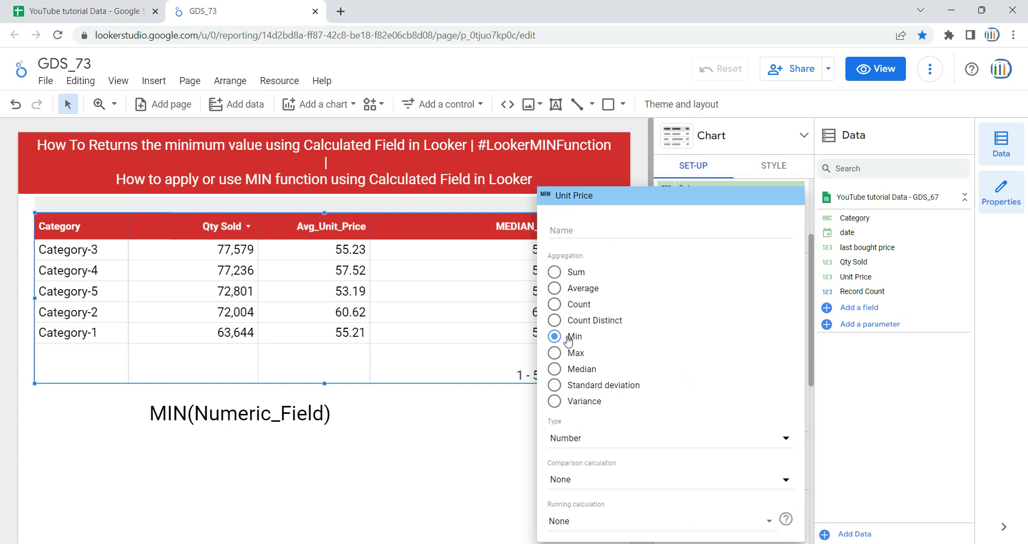
pyautogui.click(631, 231)
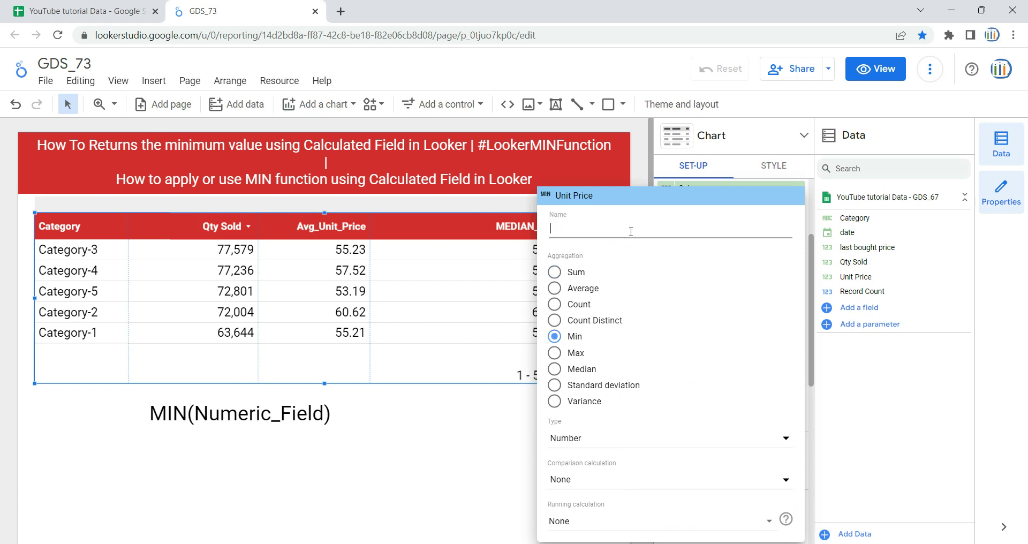
pyautogui.write('Min')
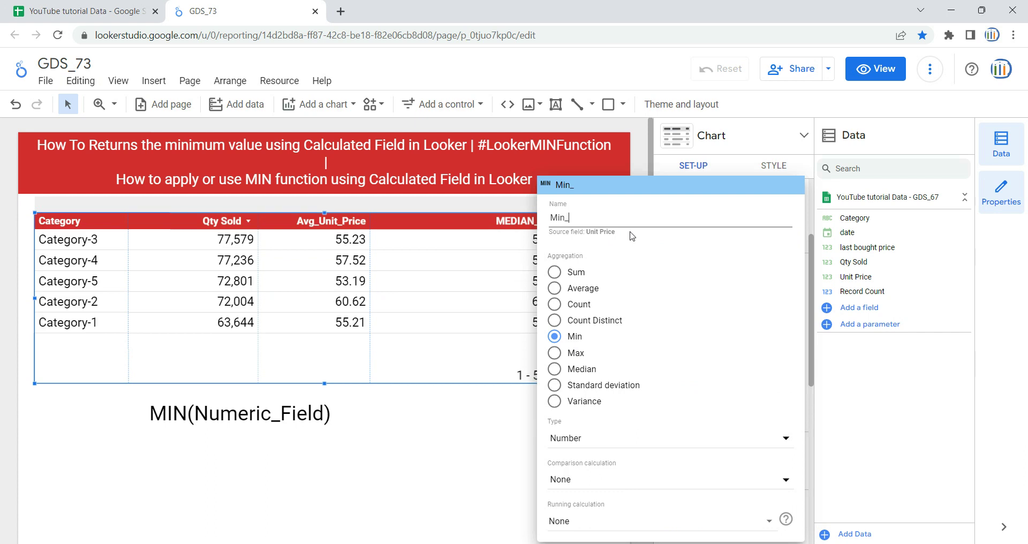
pyautogui.write('_Unit_Price')
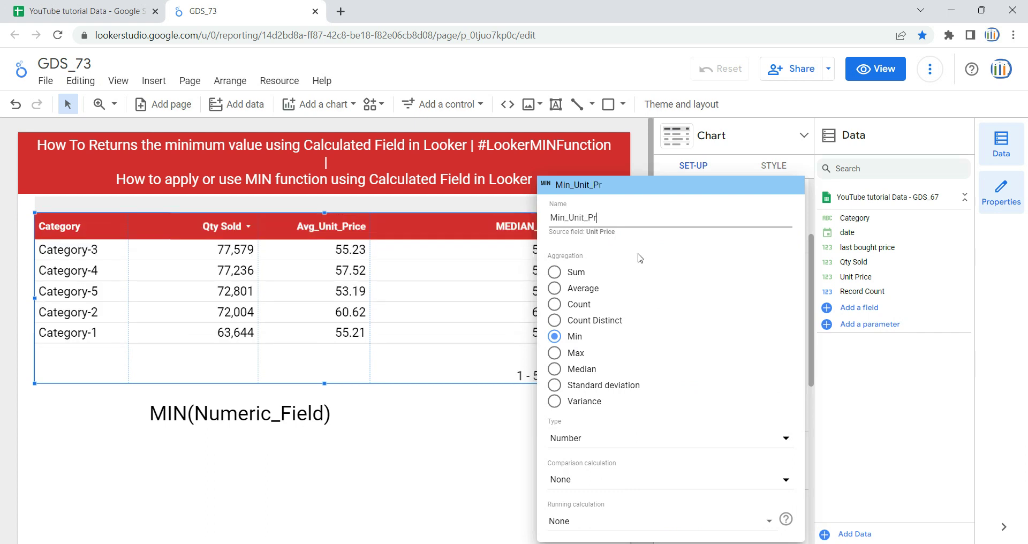
pyautogui.click(488, 427)
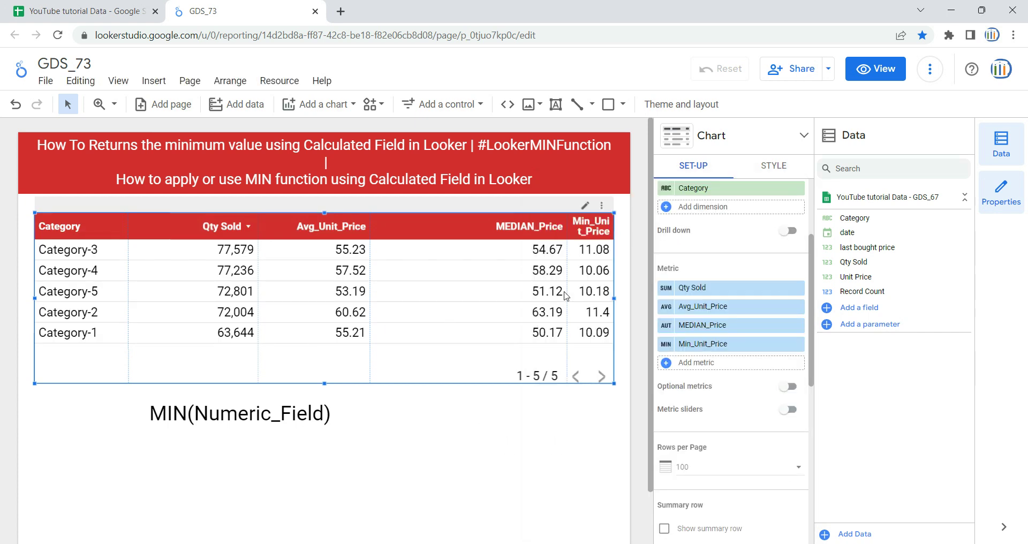
pyautogui.moveTo(568, 288); pyautogui.dragTo(491, 287)
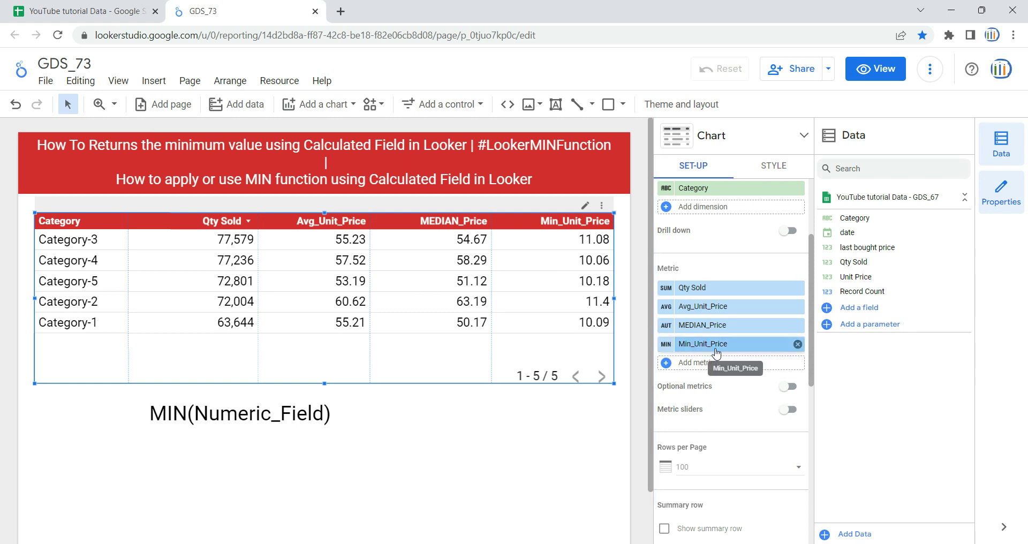
# Recheck the Min_Unit_Price field settings and close them unchanged
pyautogui.click(666, 348)
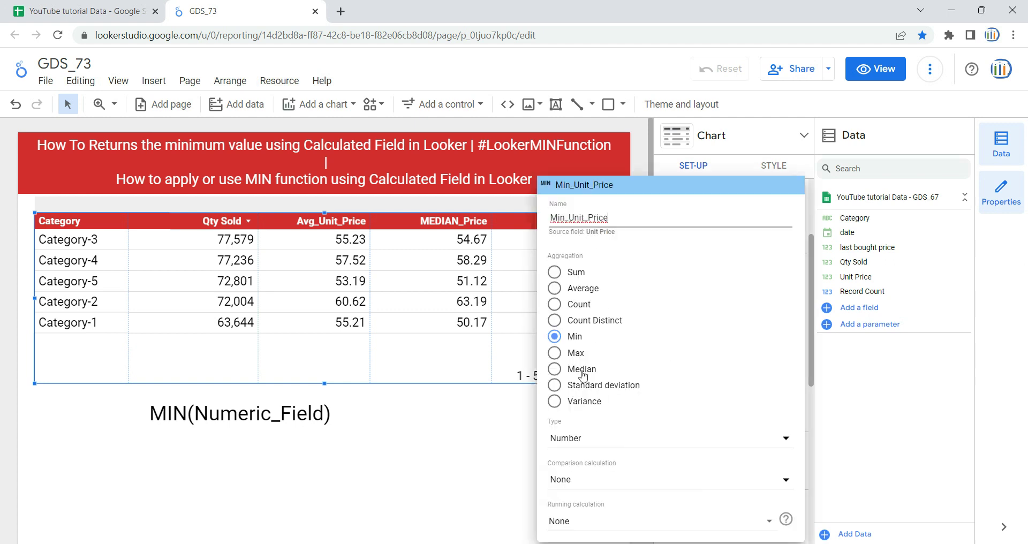
pyautogui.click(488, 418)
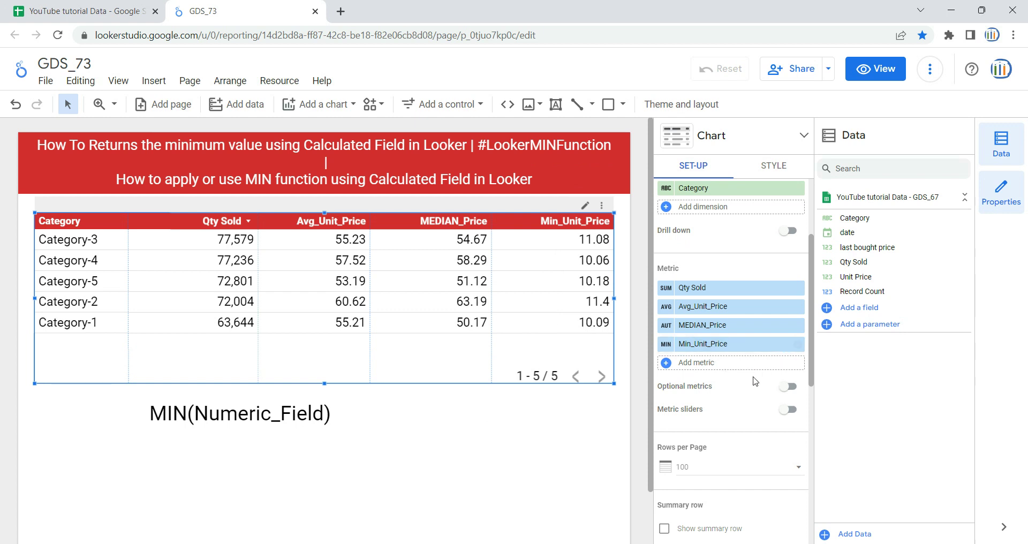
pyautogui.scroll(-1, 750, 345)
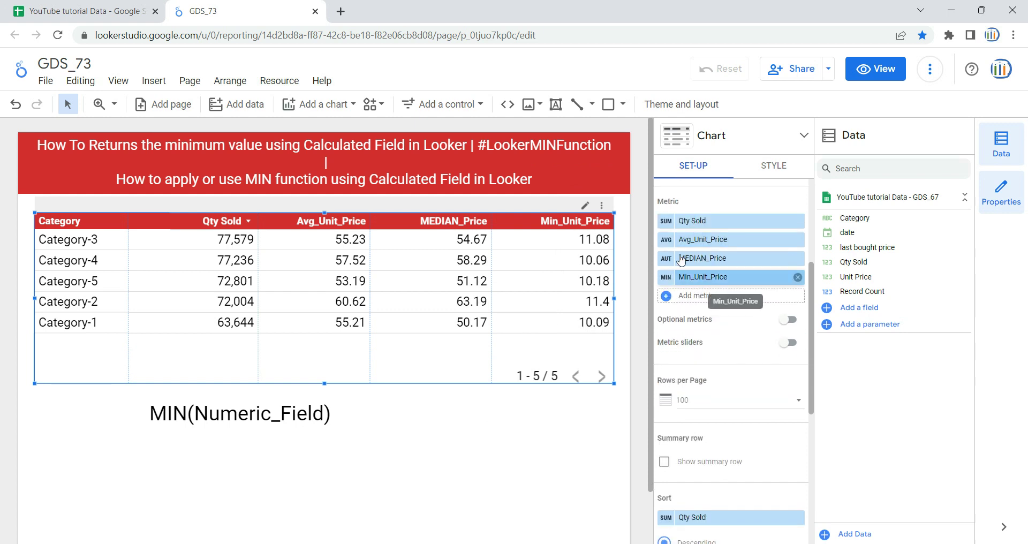
# Create a new calculated field named 'Minimum Unit price' and start its formula with MIN
pyautogui.click(704, 303)
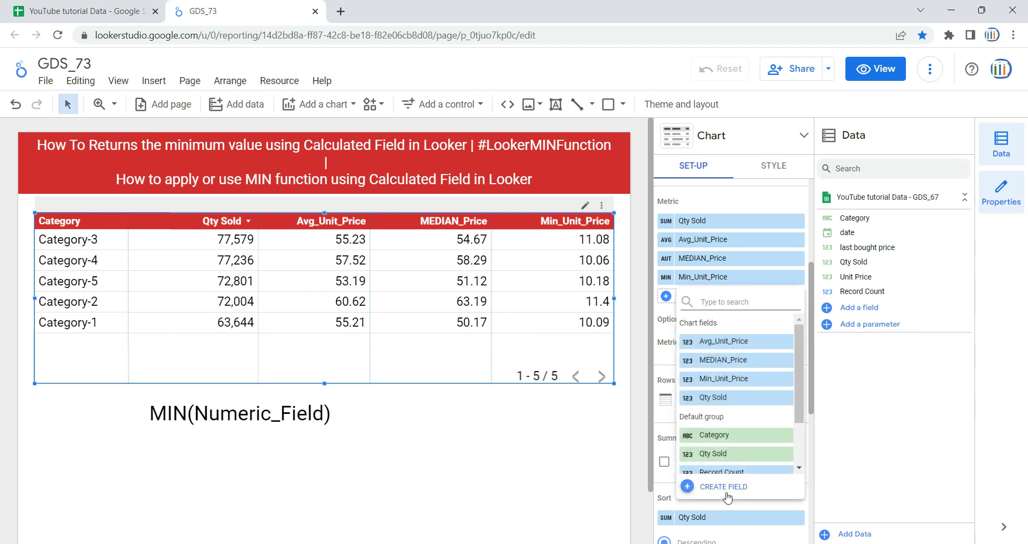
pyautogui.click(723, 487)
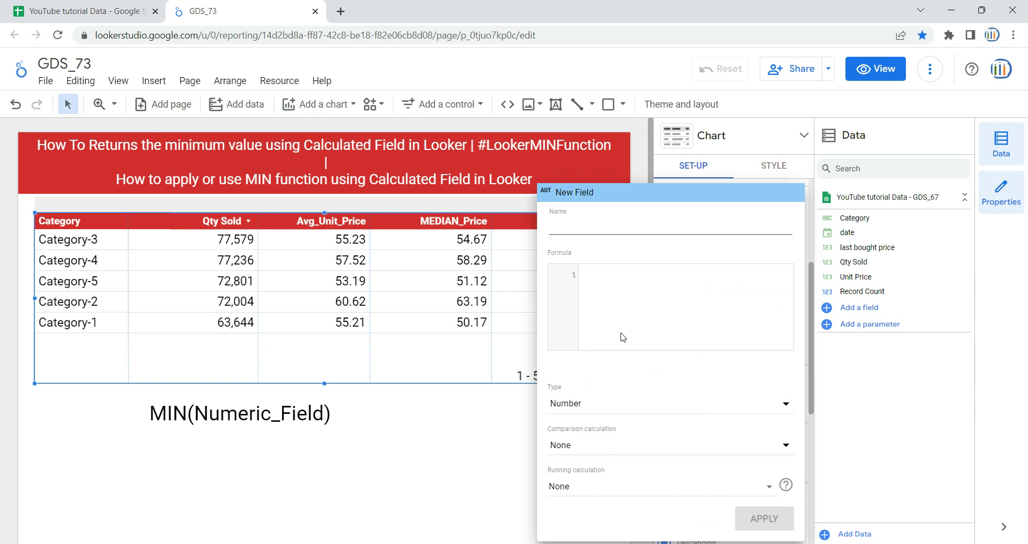
pyautogui.write('Mni')
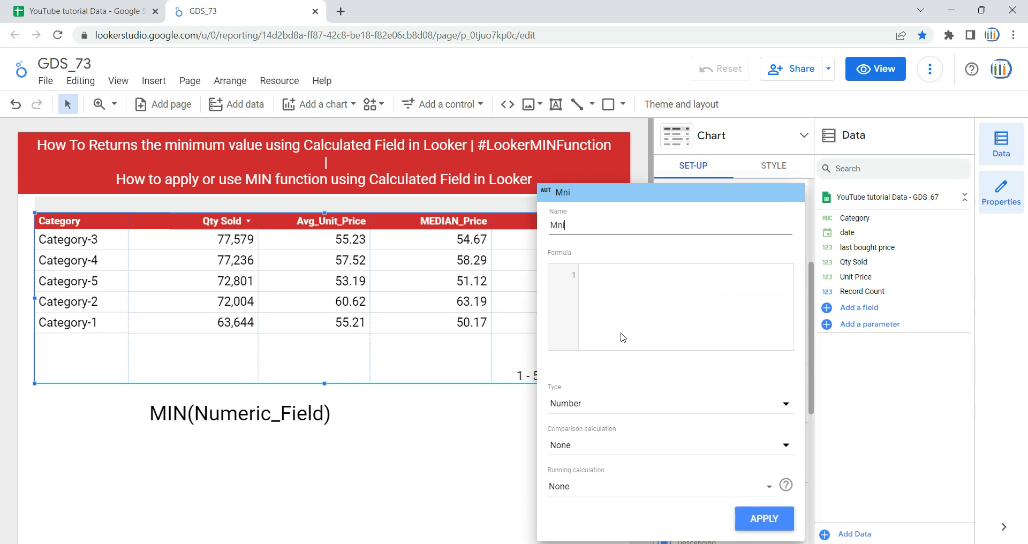
pyautogui.press('BackSpace')
pyautogui.press('BackSpace')
pyautogui.write('inimum Unit price')
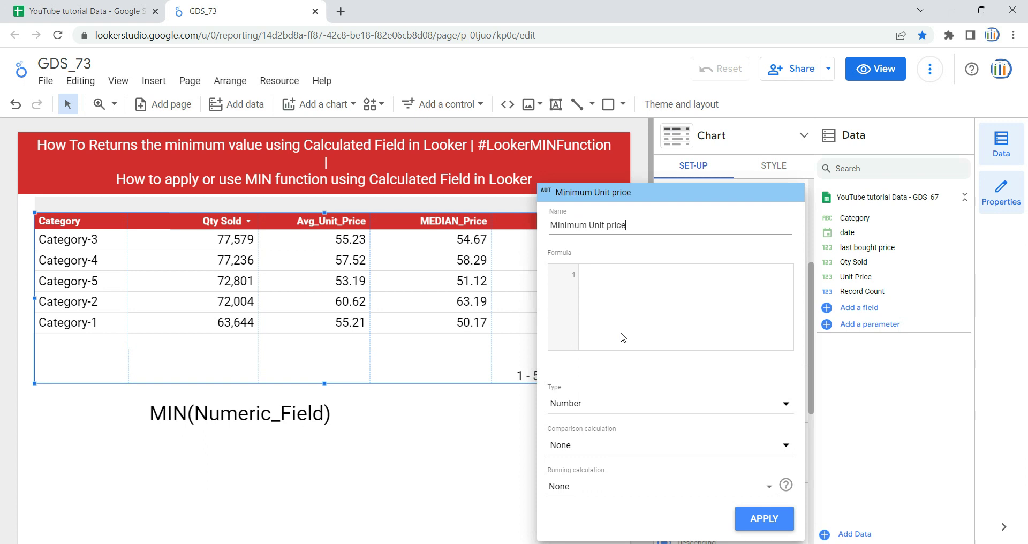
pyautogui.click(685, 303)
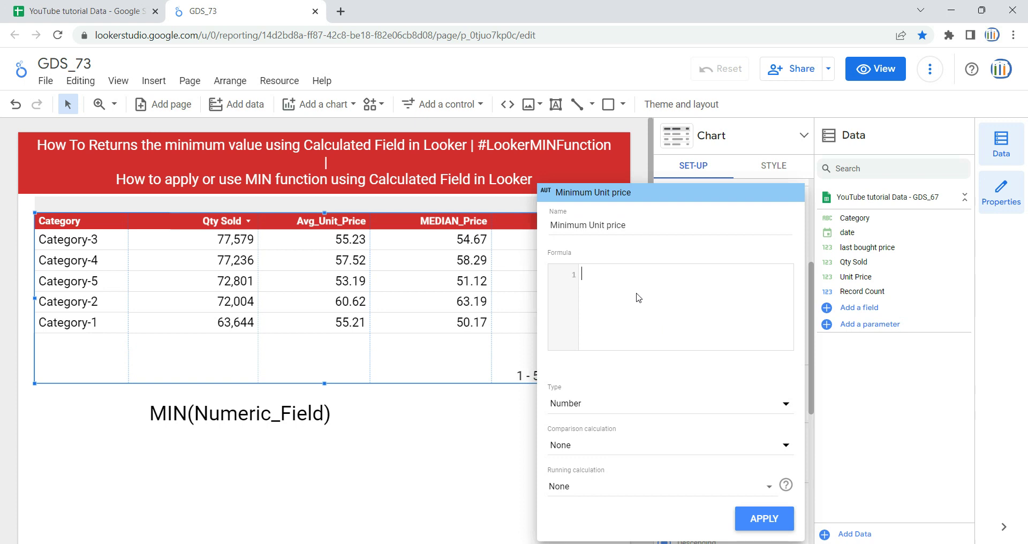
pyautogui.write('MIN')
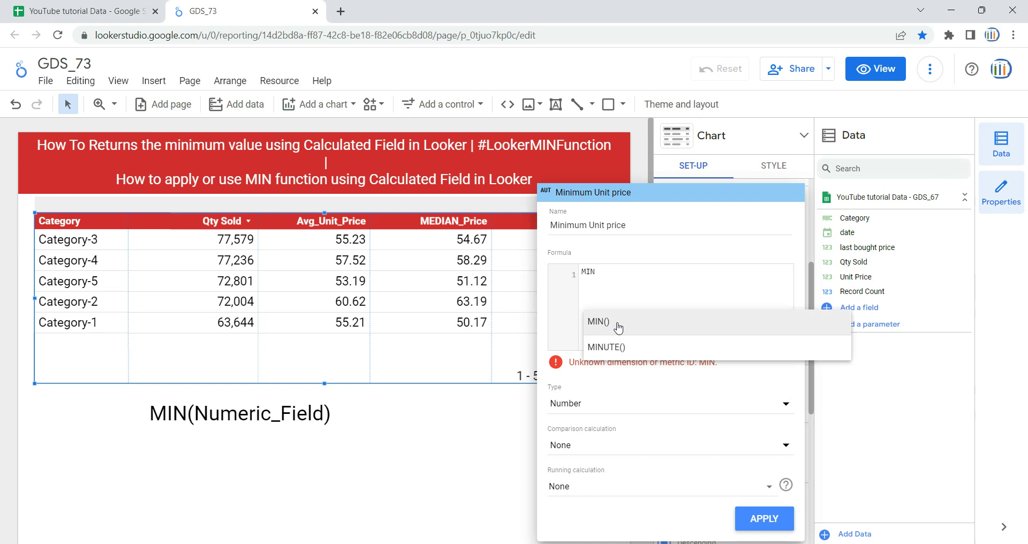
# Complete the formula as MIN(Unit Price) and apply it to the Minimum Unit price field
pyautogui.click(653, 327)
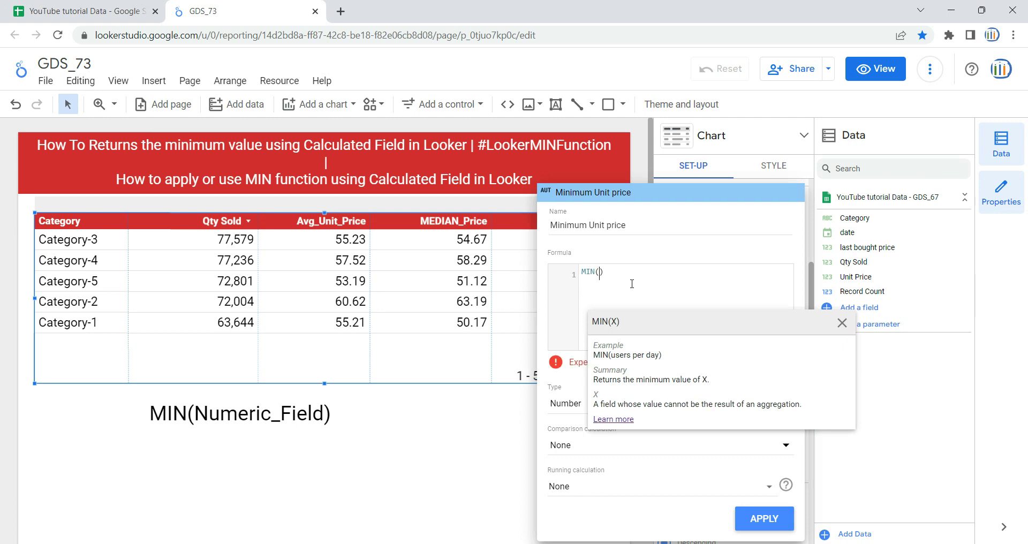
pyautogui.write('UNIT')
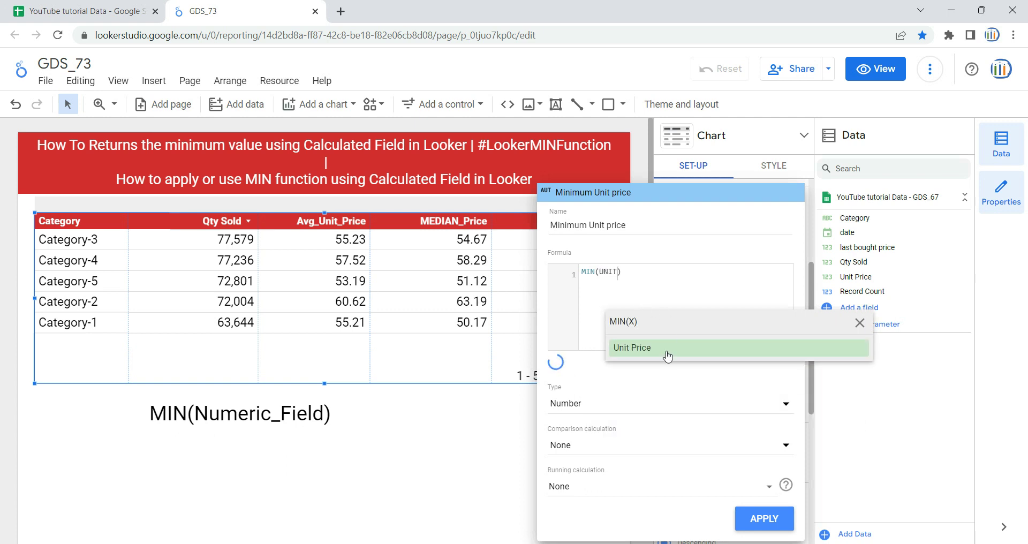
pyautogui.click(632, 348)
pyautogui.click(704, 272)
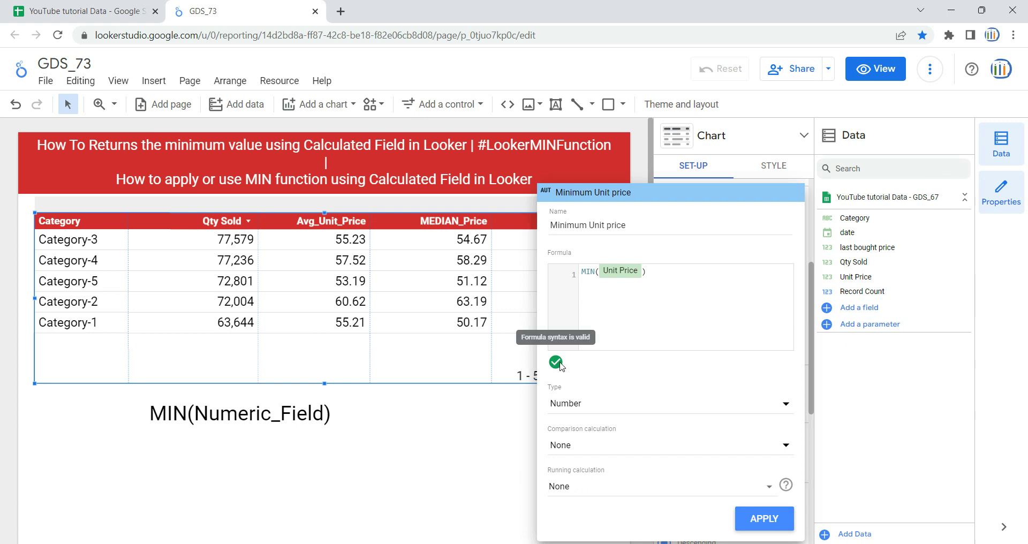
pyautogui.click(759, 527)
# Narrow Min_Unit_Price so Minimum Unit price fits beside it, showing matching values, then deselect
pyautogui.click(470, 454)
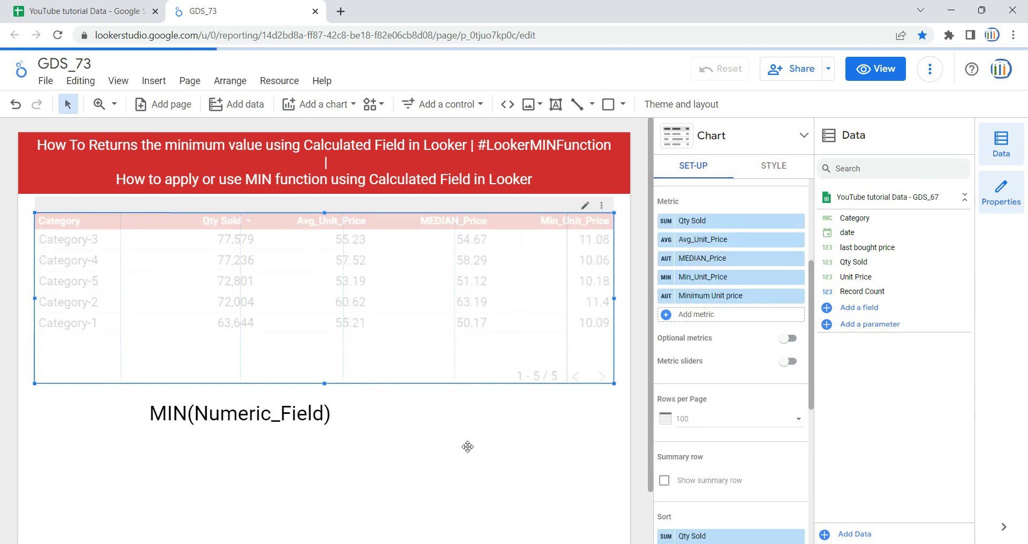
pyautogui.moveTo(564, 277); pyautogui.dragTo(525, 285)
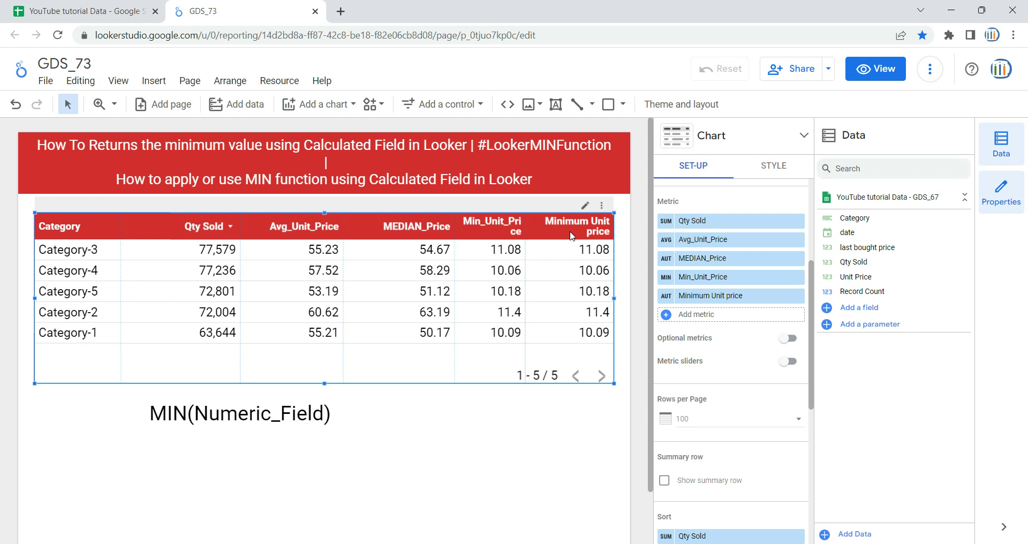
pyautogui.click(407, 396)
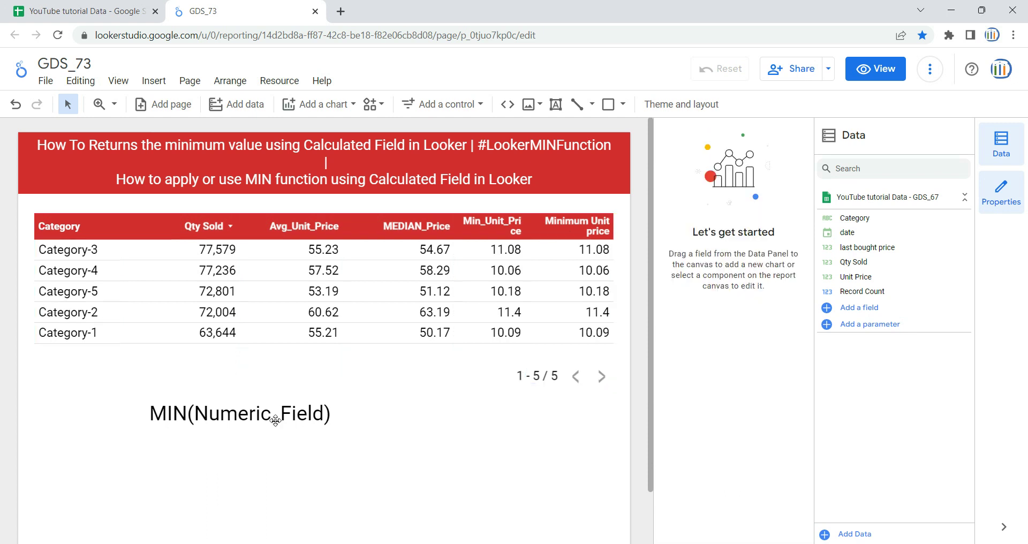
# Append '/date/string' inside the note so it reads MIN(Numeric_Field/date/string)
pyautogui.click(321, 413)
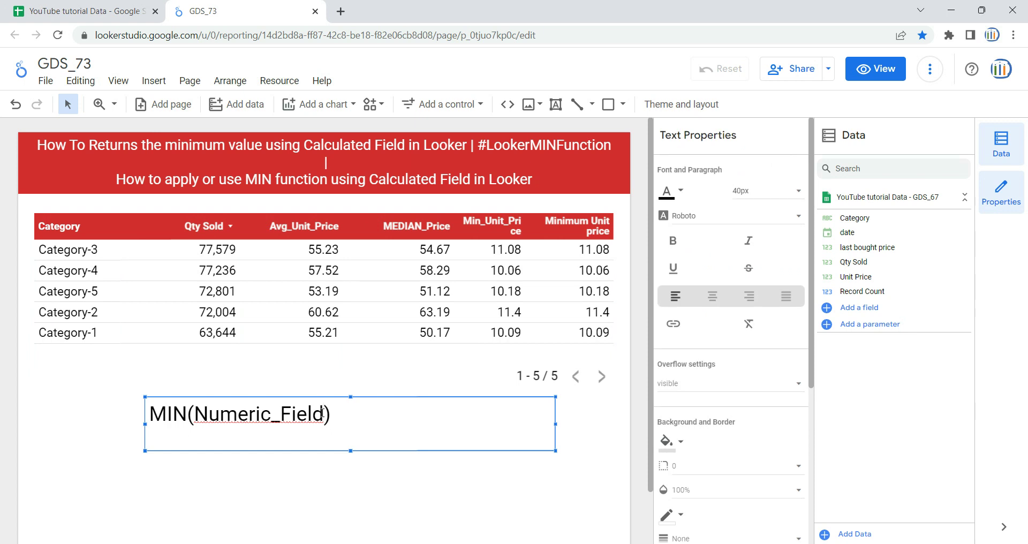
pyautogui.write('/date/e')
pyautogui.press('BackSpace')
pyautogui.write('string')
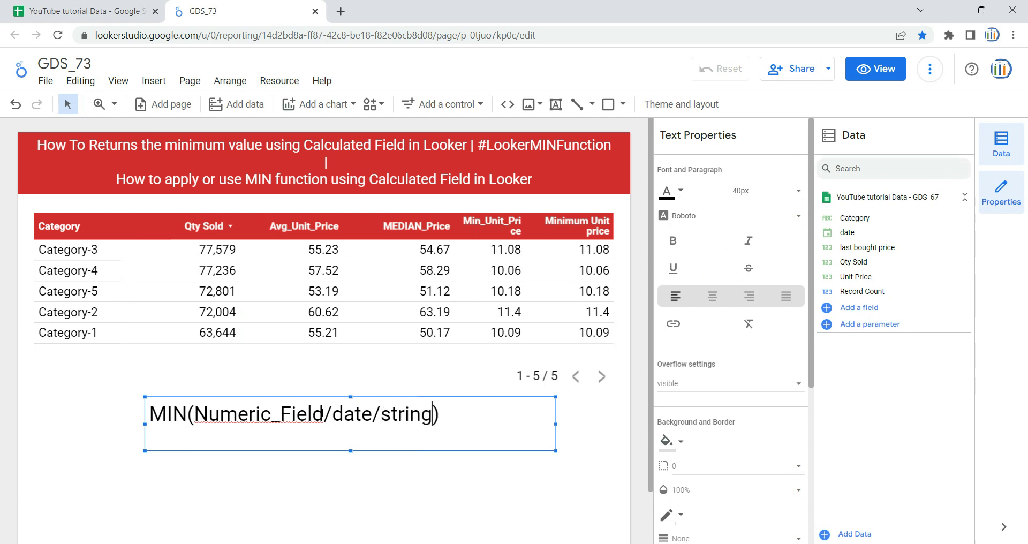
pyautogui.click(355, 516)
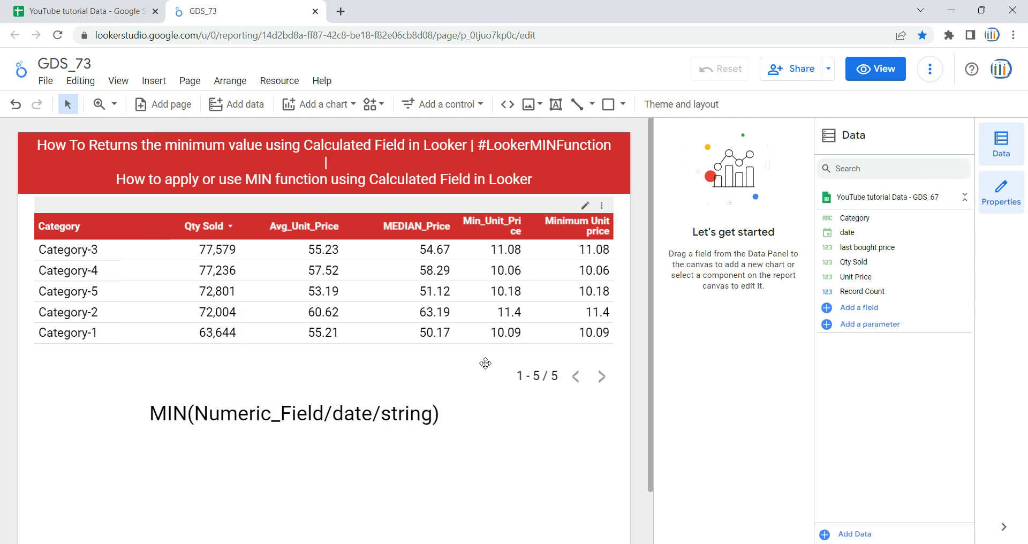